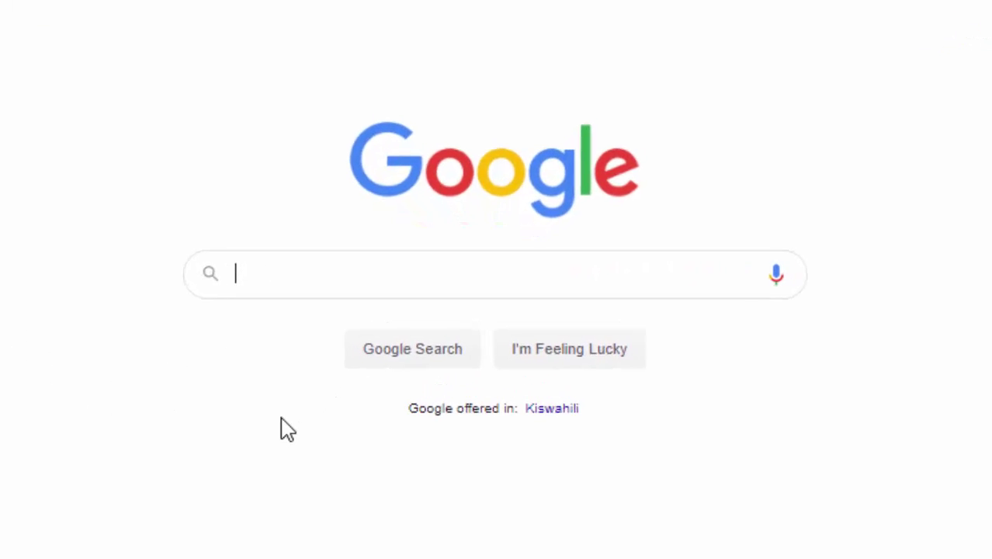
# Step: Search Google for 'Download ActivePresenter'
pyautogui.write('Dow')
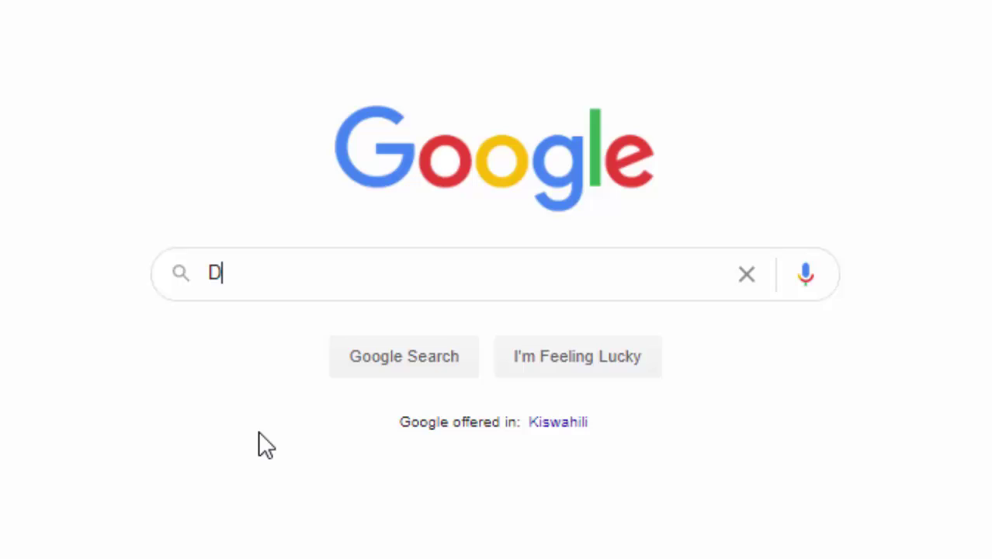
pyautogui.write('nload')
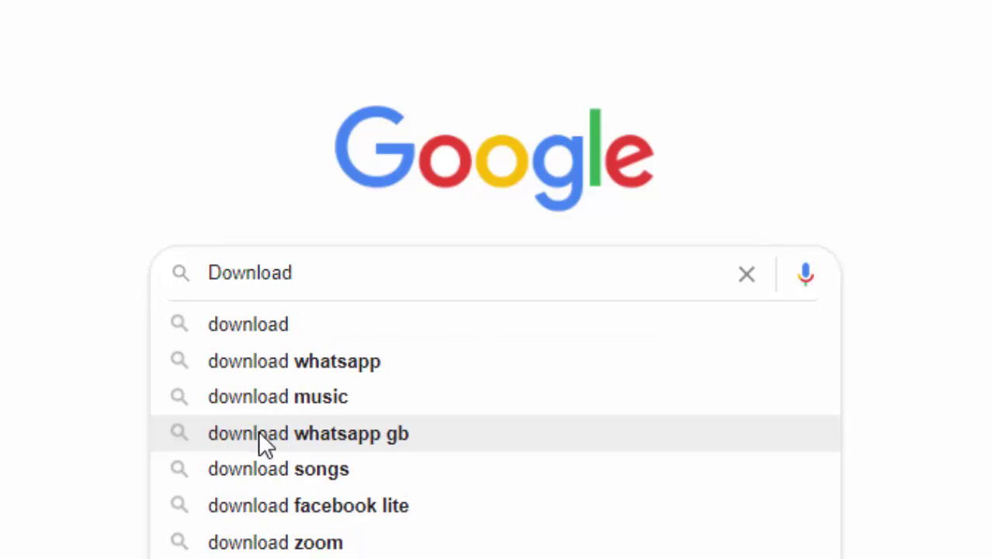
pyautogui.write(' Acti')
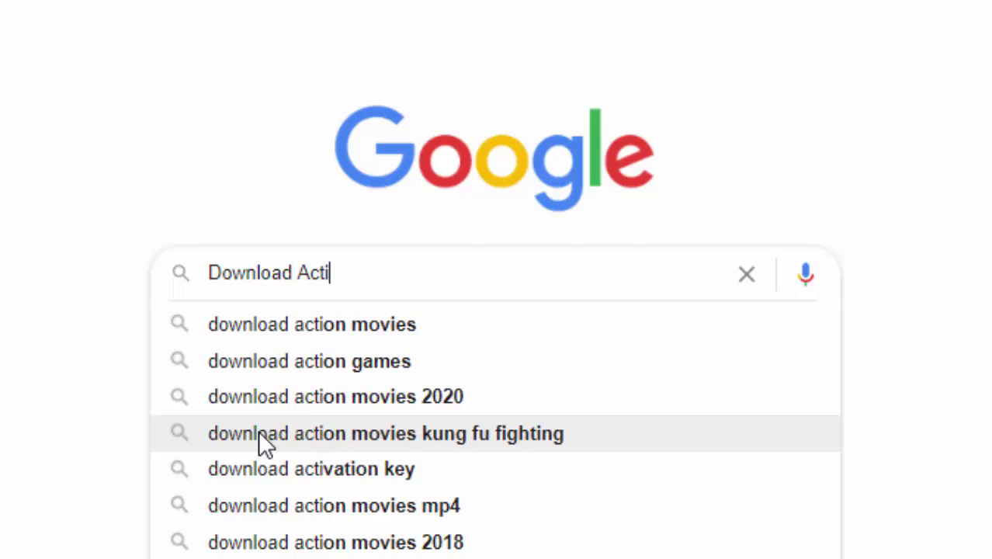
pyautogui.write('vePre')
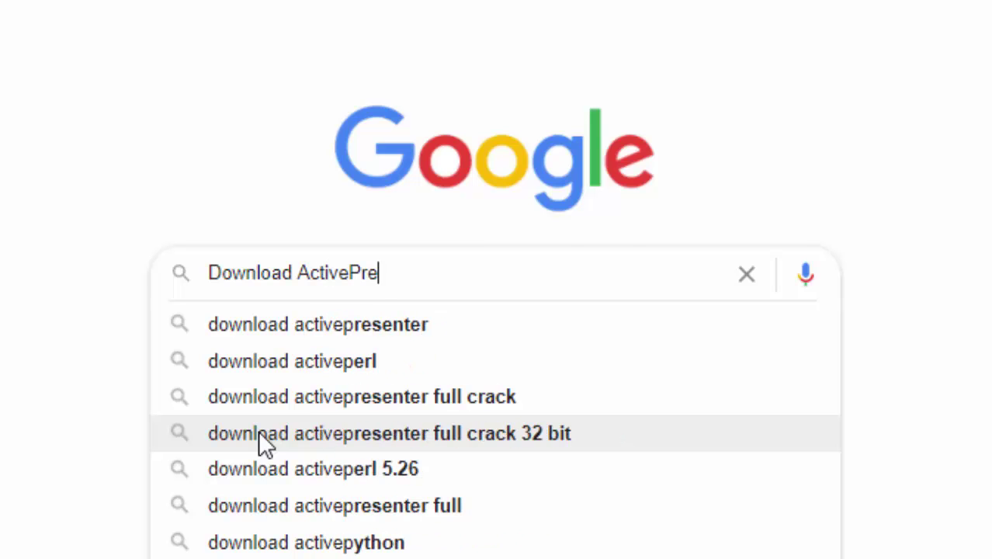
pyautogui.write('senter')
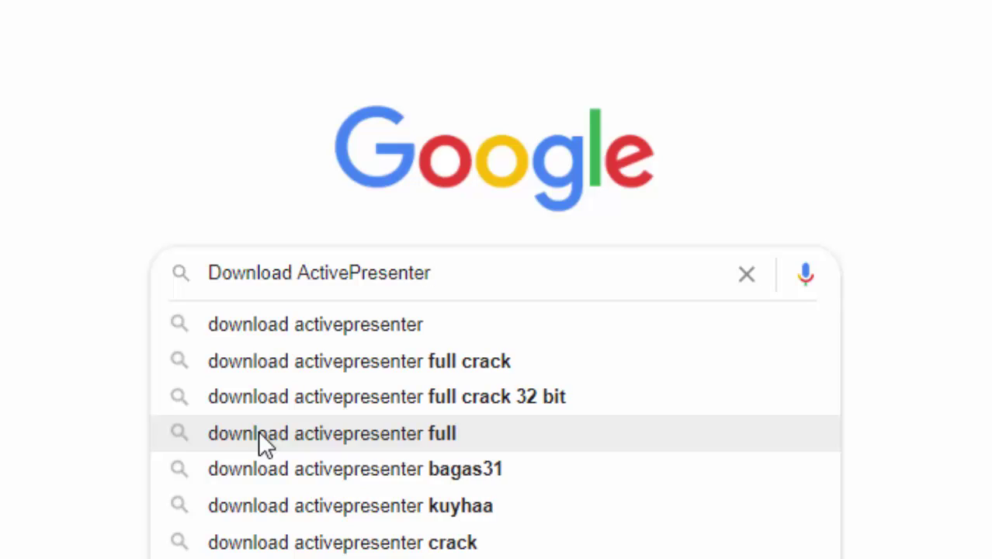
pyautogui.press('Escape')
pyautogui.press('Return')
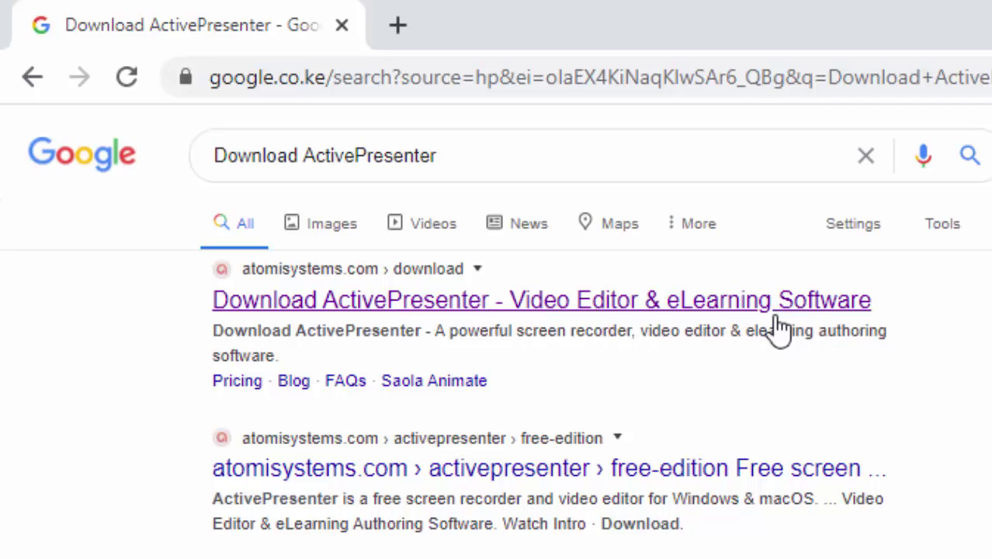
# Step: From the atomisystems.com page, download the ActivePresenter 8.2.1 Windows installer, then minimize Chrome
pyautogui.click(358, 304)
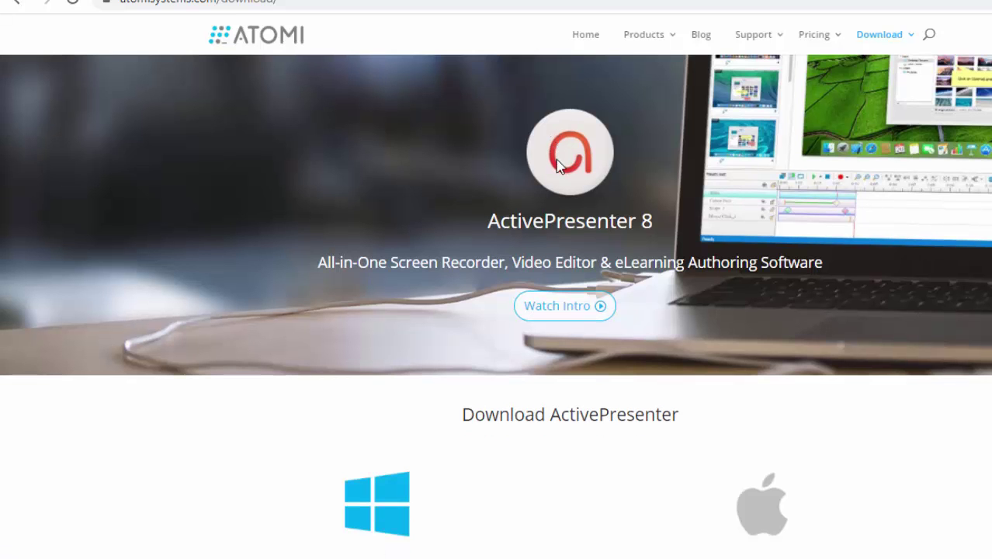
pyautogui.scroll(-1, 522, 182)
pyautogui.scroll(-2, 525, 187)
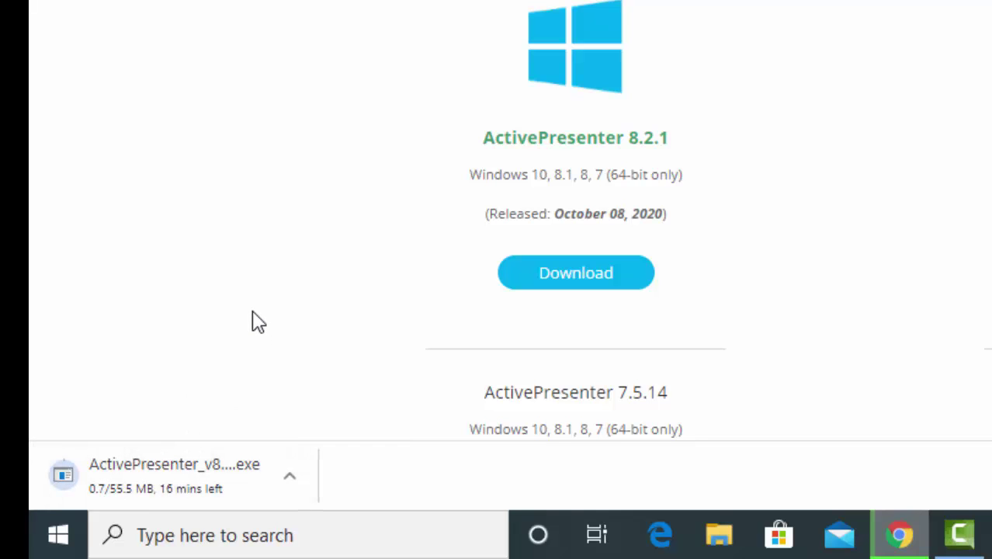
pyautogui.click(896, 529)
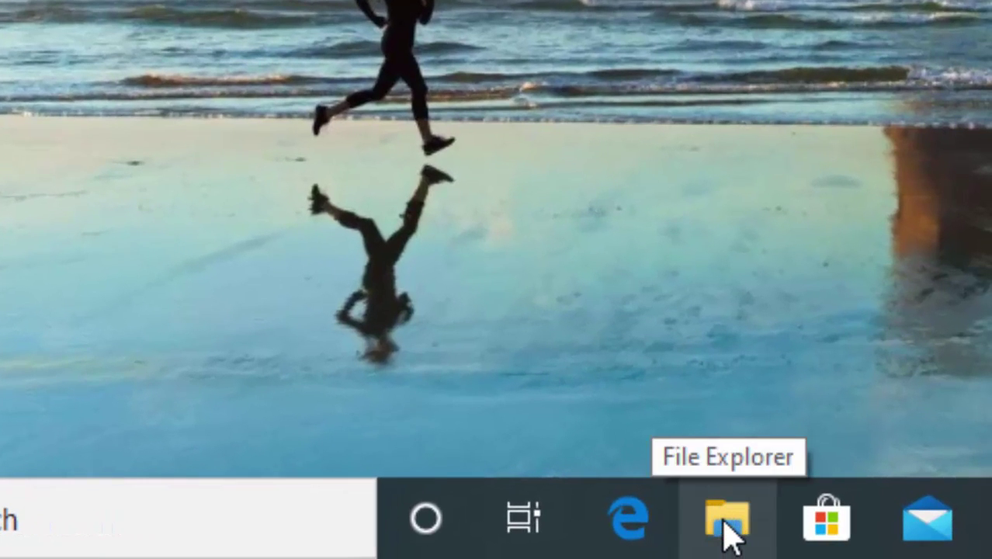
# Step: Run ActivePresenter_v8.2.1_setup from the Downloads folder in File Explorer
pyautogui.click(727, 521)
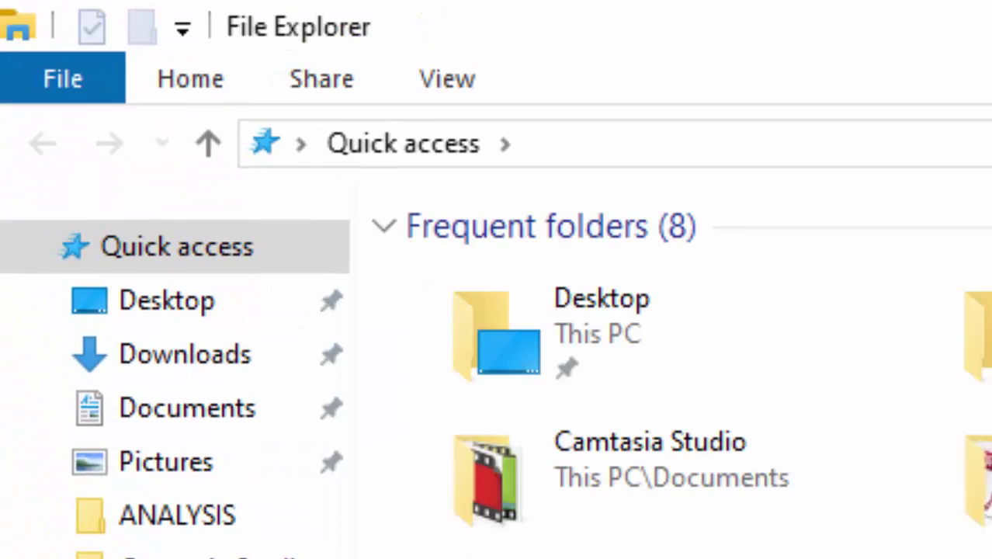
pyautogui.click(180, 368)
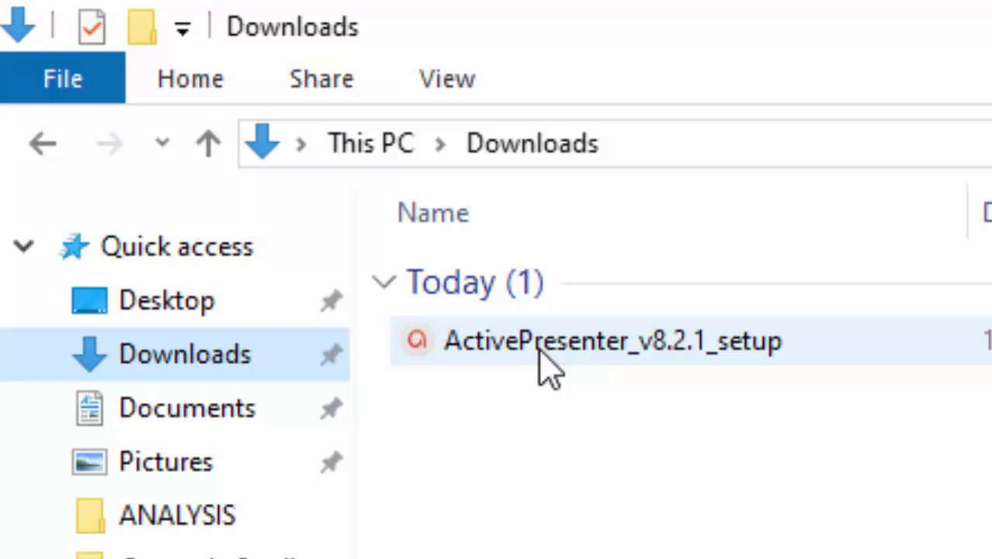
pyautogui.doubleClick(588, 347)
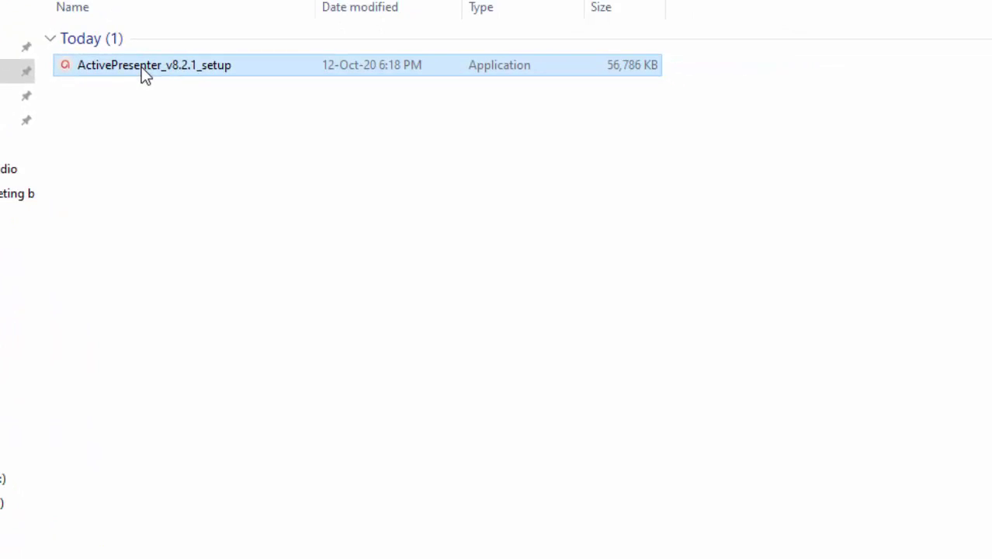
pyautogui.doubleClick(141, 67)
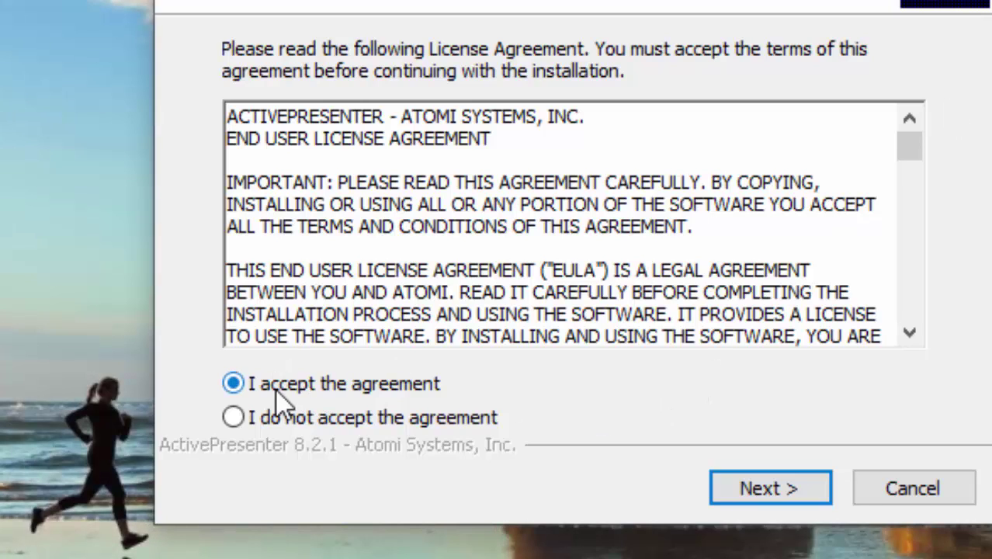
# Step: Accept the licence agreement and complete the ActivePresenter installation
pyautogui.click(763, 481)
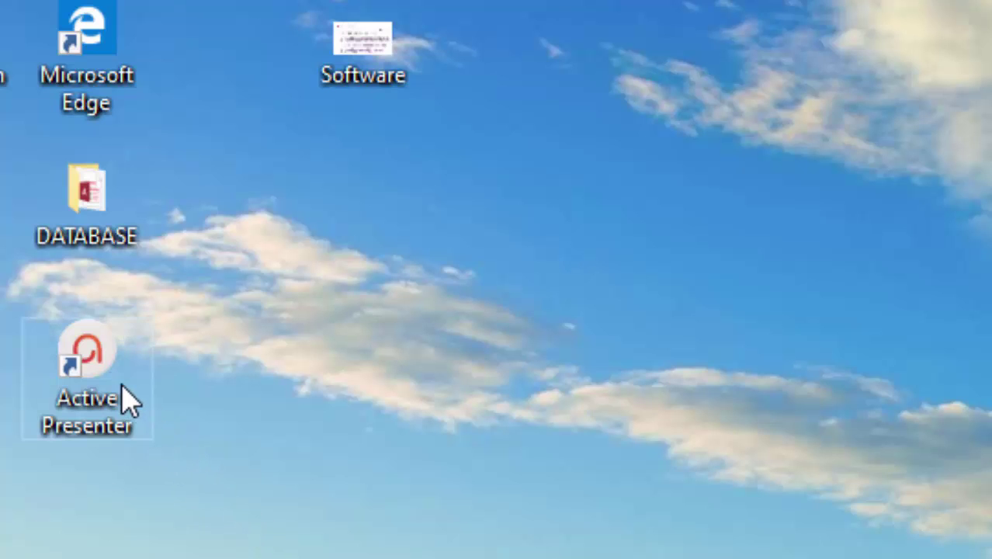
# Step: Launch ActivePresenter from its desktop shortcut and start a Record Video project
pyautogui.doubleClick(99, 377)
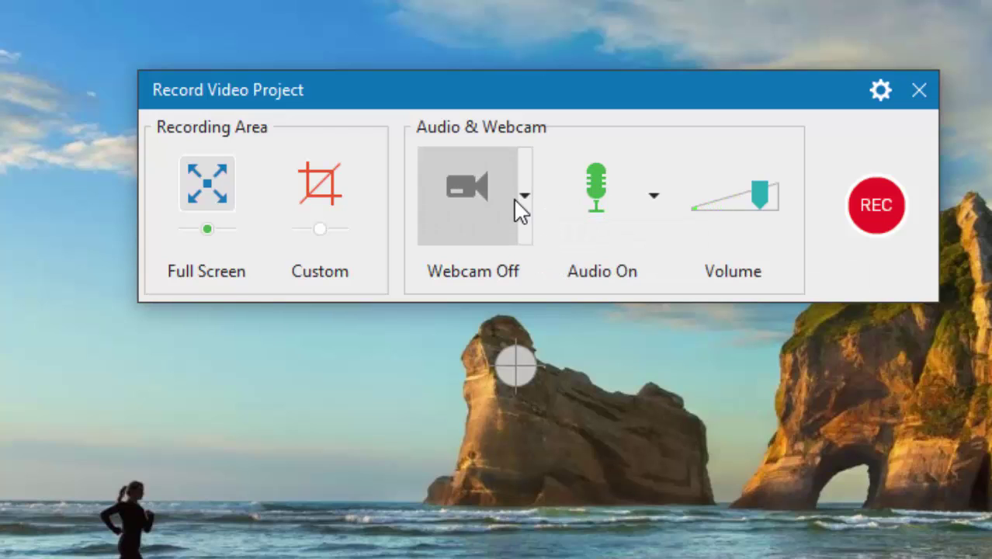
# Step: Try the webcam toggle, leave webcam off, and move the Software icon lower on the desktop
pyautogui.click(524, 198)
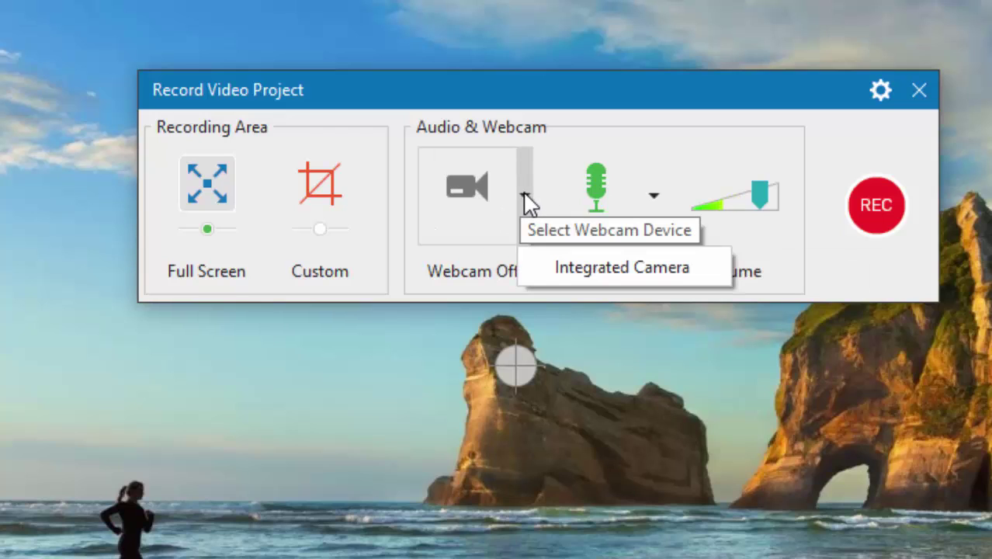
pyautogui.click(454, 187)
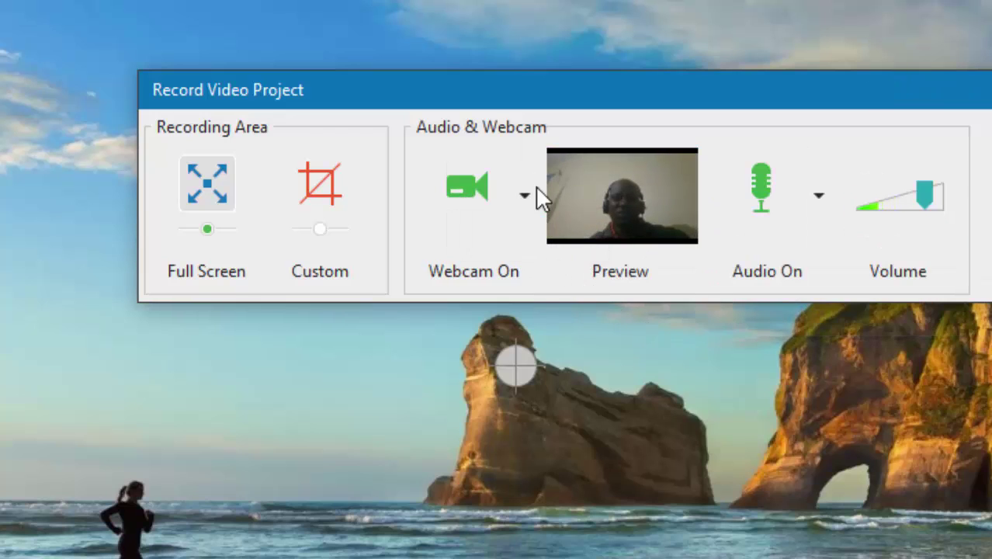
pyautogui.click(468, 188)
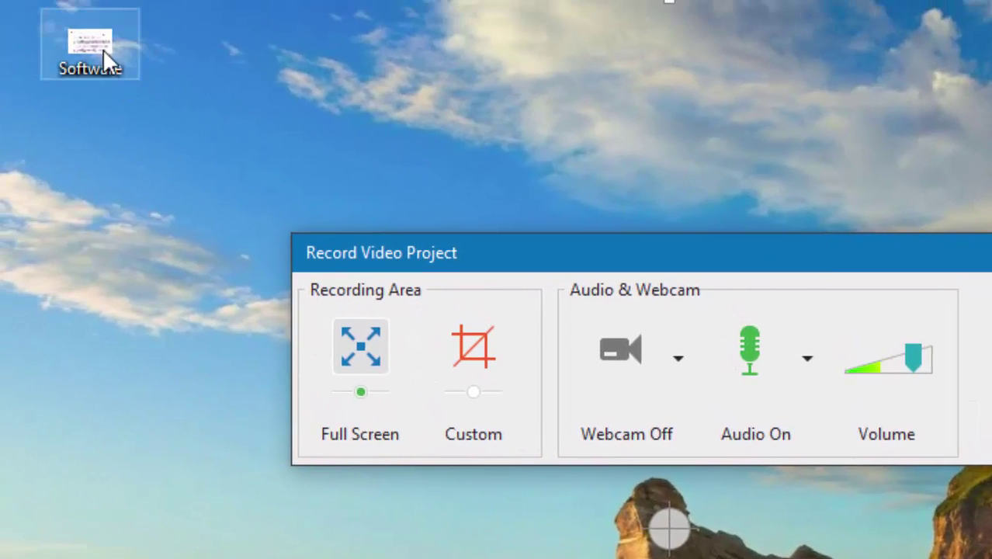
pyautogui.moveTo(53, 6); pyautogui.dragTo(45, 281)
pyautogui.moveTo(95, 331); pyautogui.dragTo(97, 334)
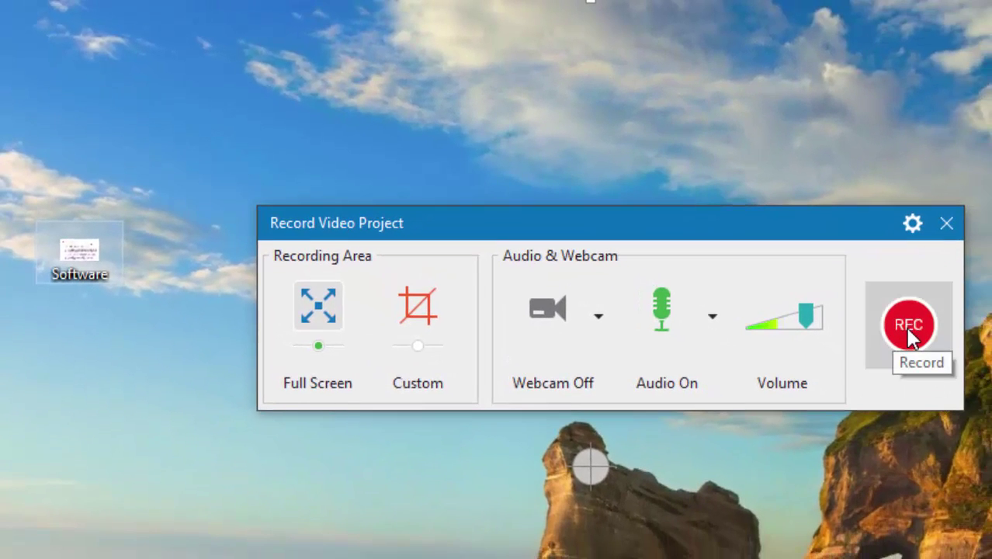
# Step: Open the Software presentation, review slides 2–4, and start the slide show from slide 1
pyautogui.doubleClick(77, 257)
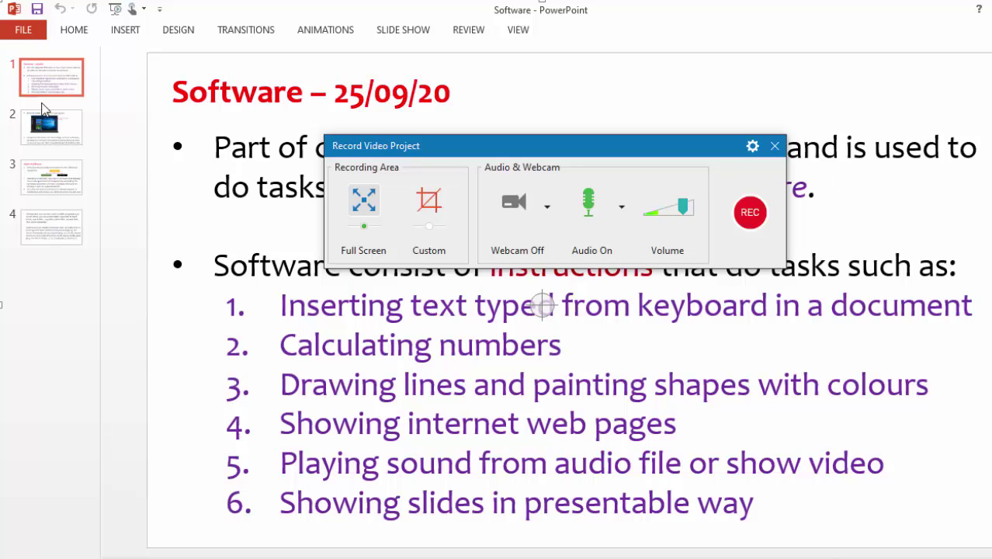
pyautogui.click(48, 123)
pyautogui.click(50, 170)
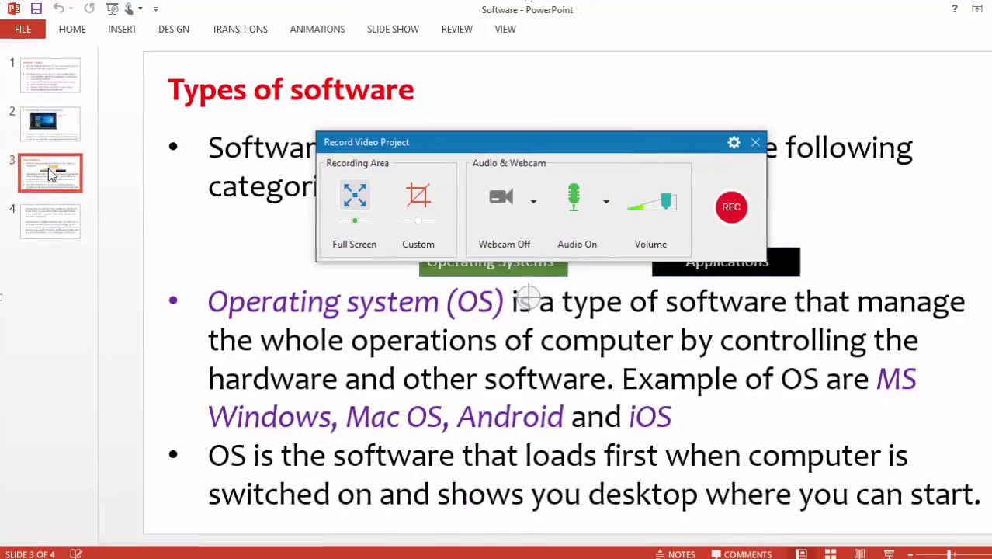
pyautogui.click(44, 212)
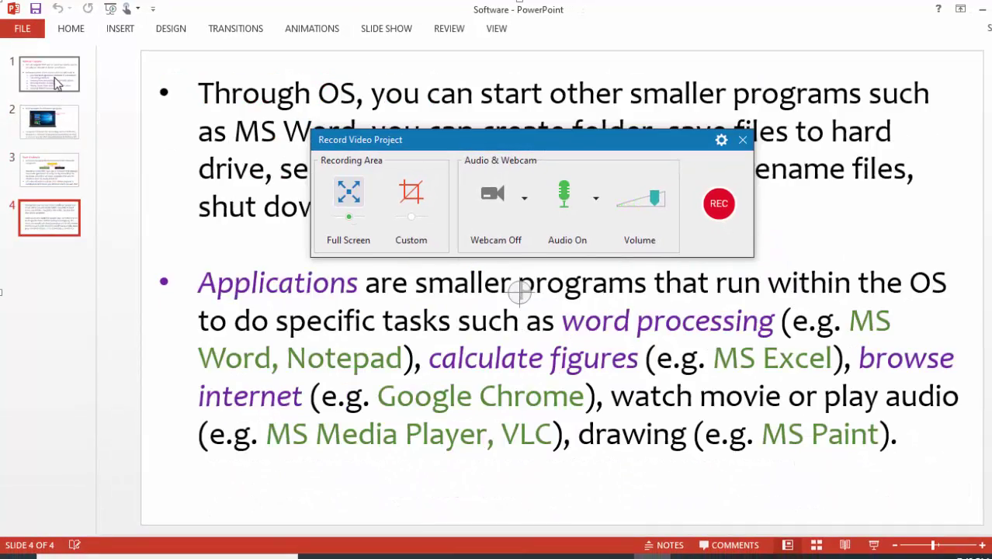
pyautogui.press('F5')
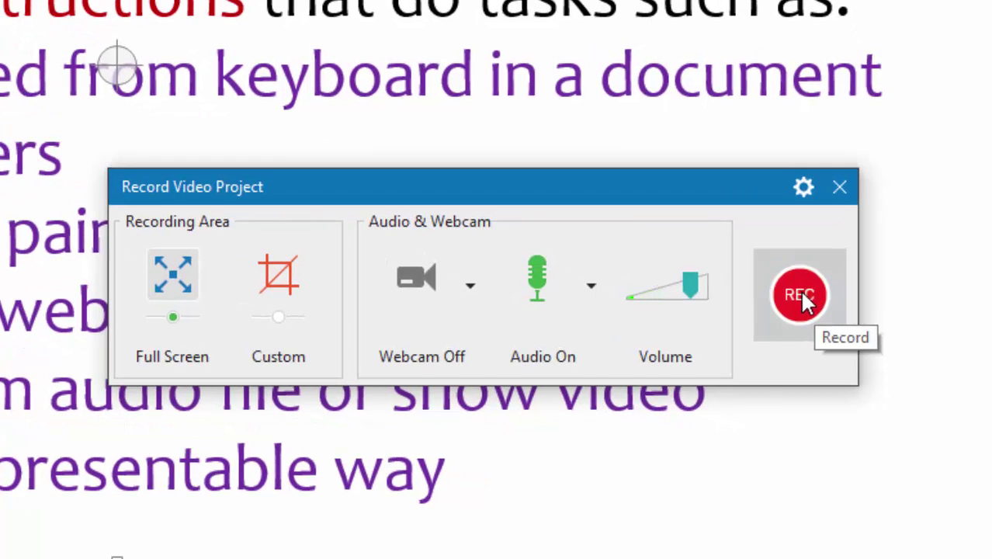
# Step: Start the full-screen recording of the running slideshow with the REC button
pyautogui.click(802, 295)
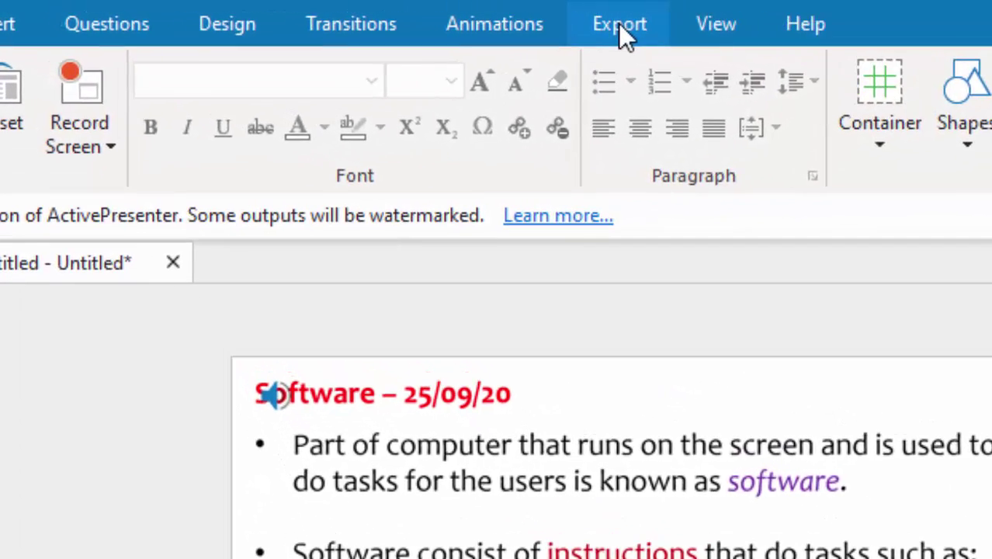
# Step: Start a video export and switch its output format from AVI to MP4
pyautogui.click(619, 23)
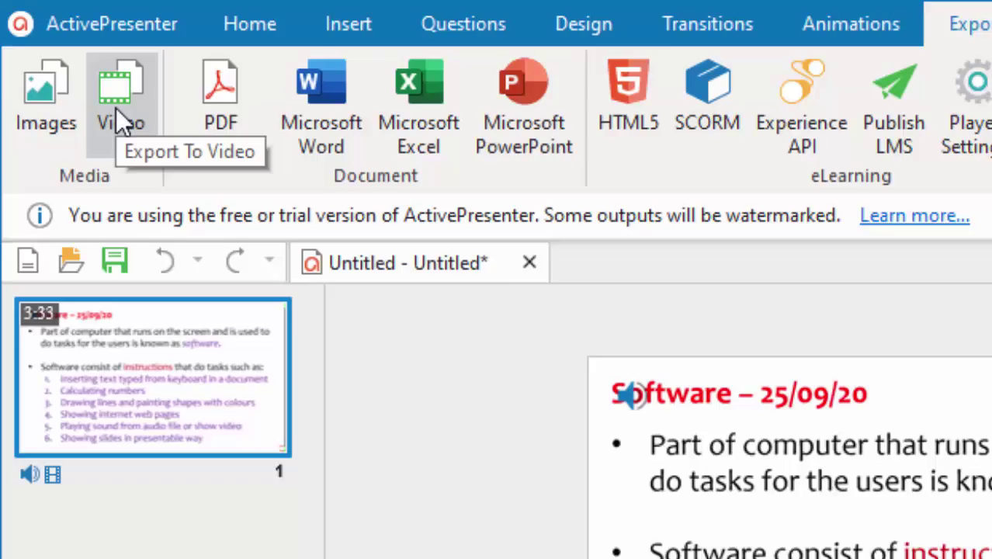
pyautogui.click(121, 122)
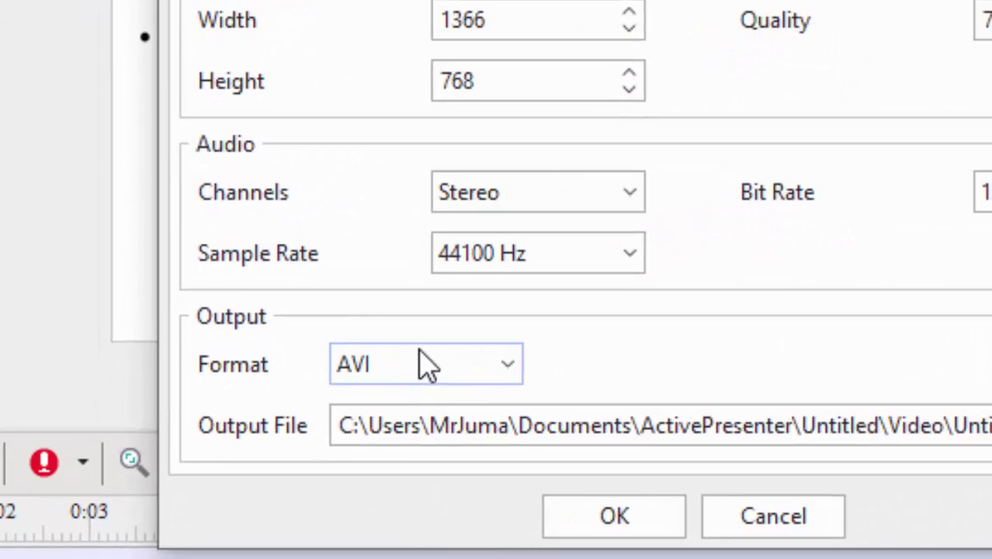
pyautogui.click(509, 369)
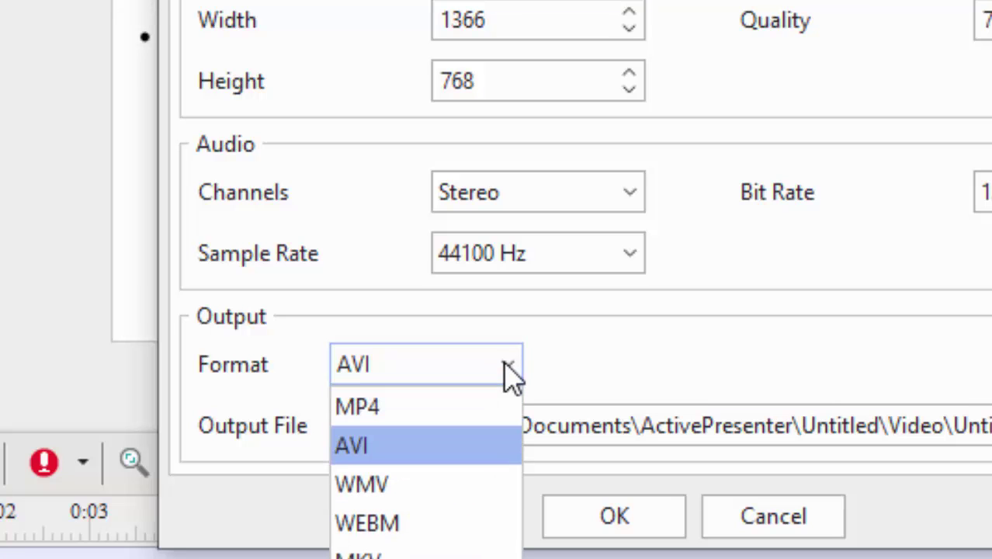
pyautogui.click(398, 417)
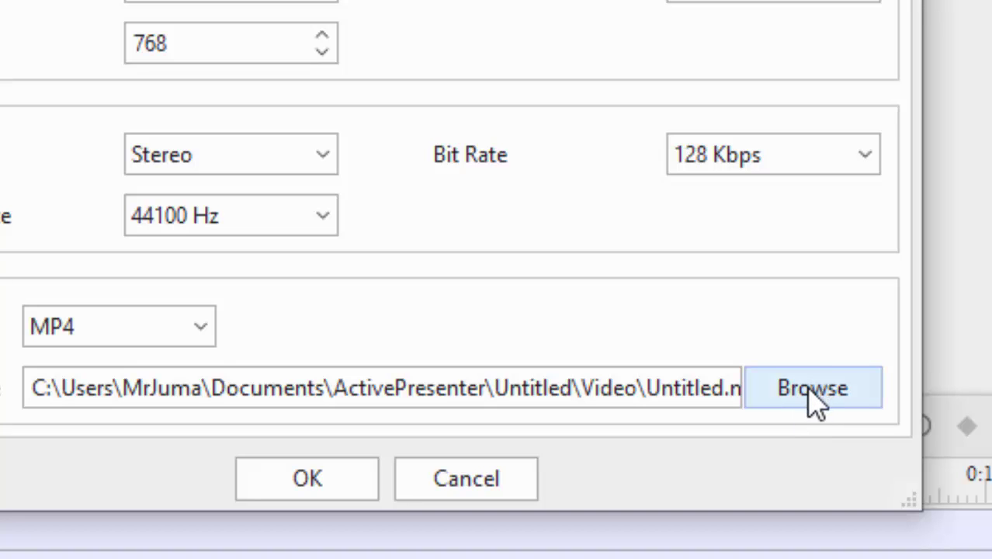
# Step: Set the export destination to the Desktop with file name 'Learning ActivePresenter'
pyautogui.click(812, 399)
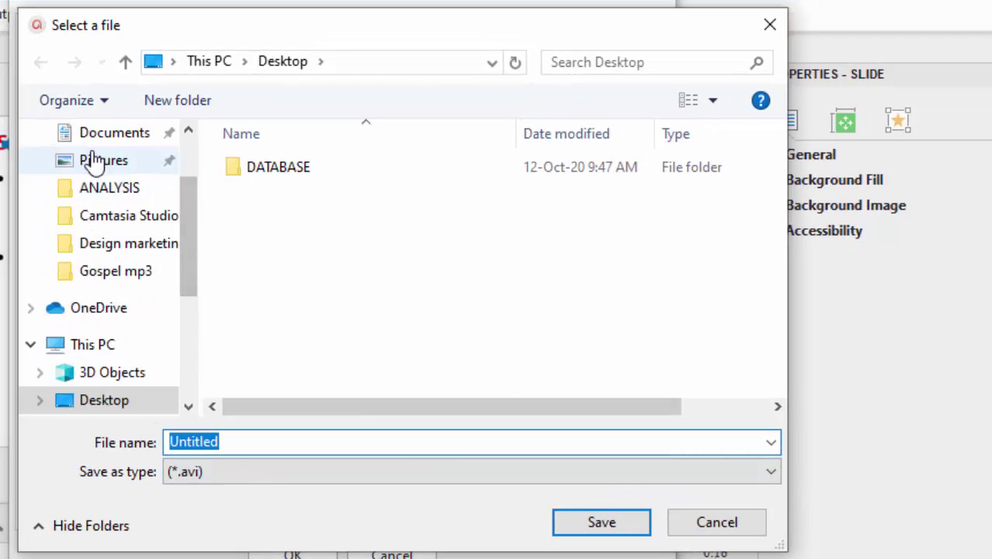
pyautogui.scroll(3, 101, 194)
pyautogui.click(138, 186)
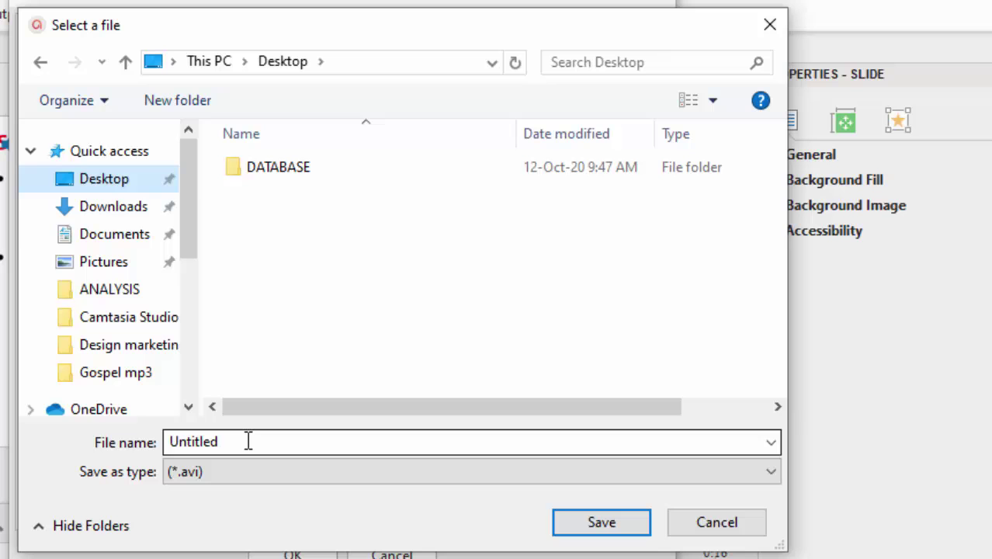
pyautogui.click(405, 441)
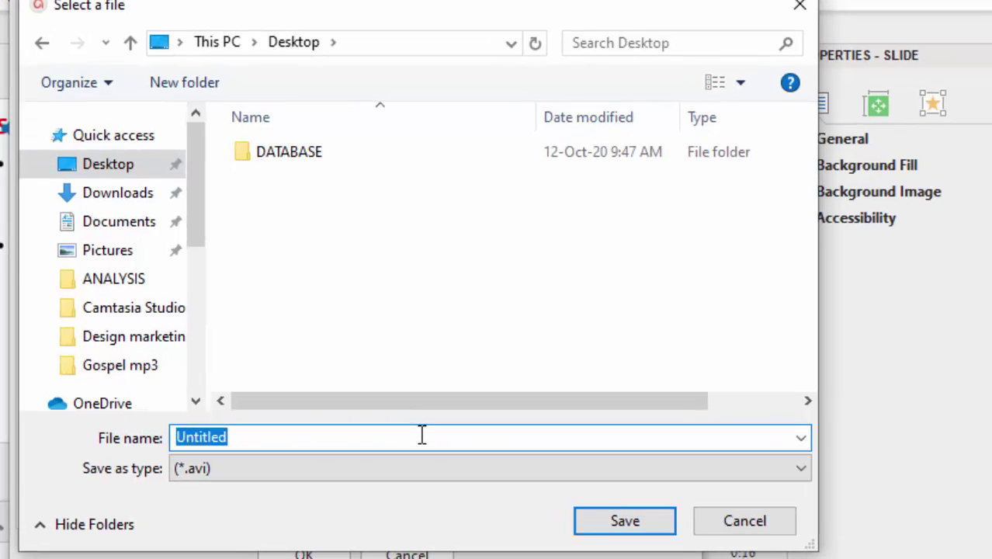
pyautogui.write('Lear')
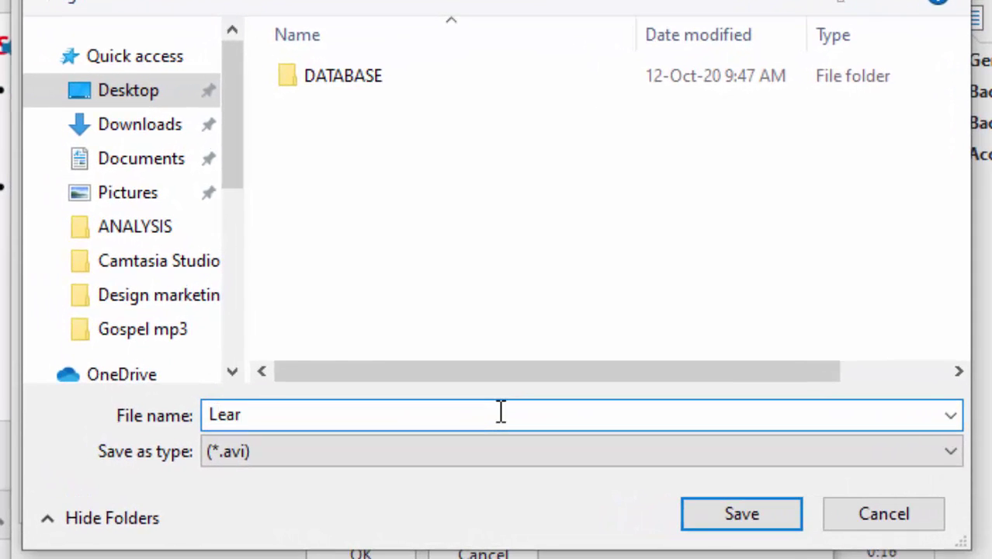
pyautogui.write('ning A')
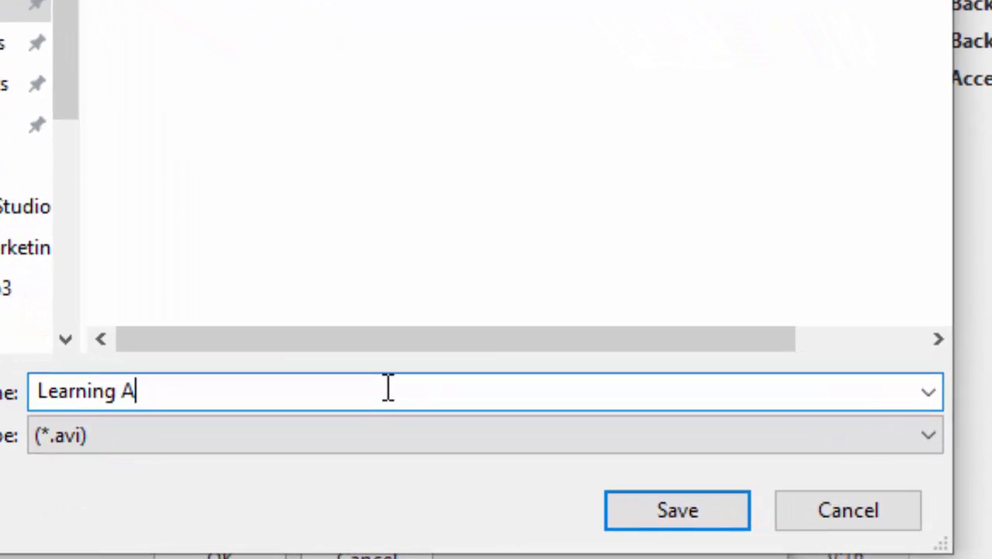
pyautogui.write('ctive')
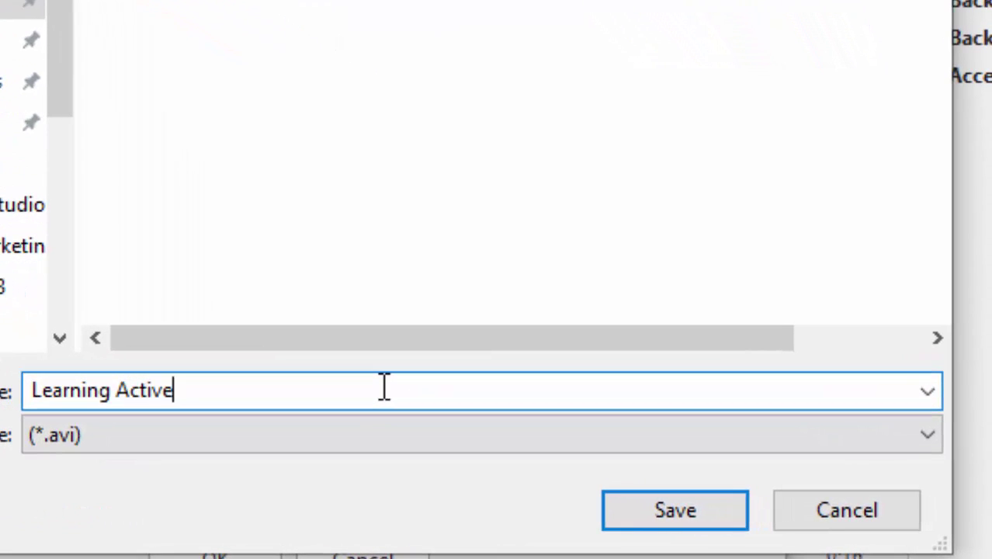
pyautogui.write('Prese')
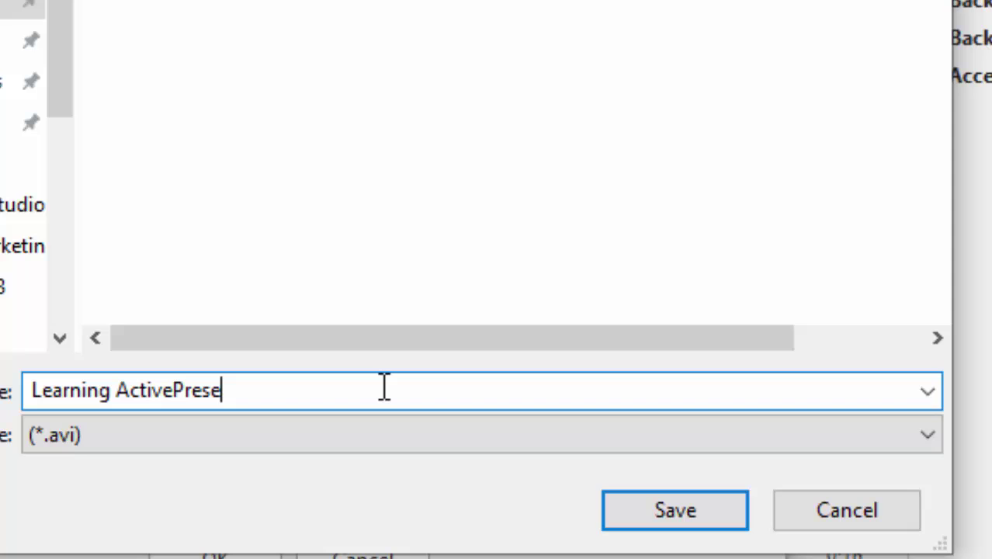
pyautogui.write('nter')
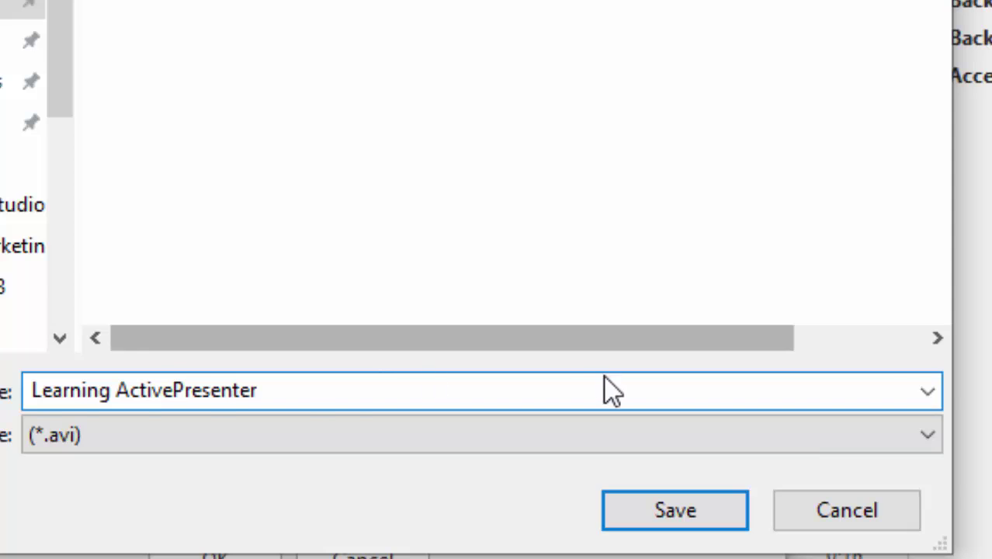
pyautogui.press('Return')
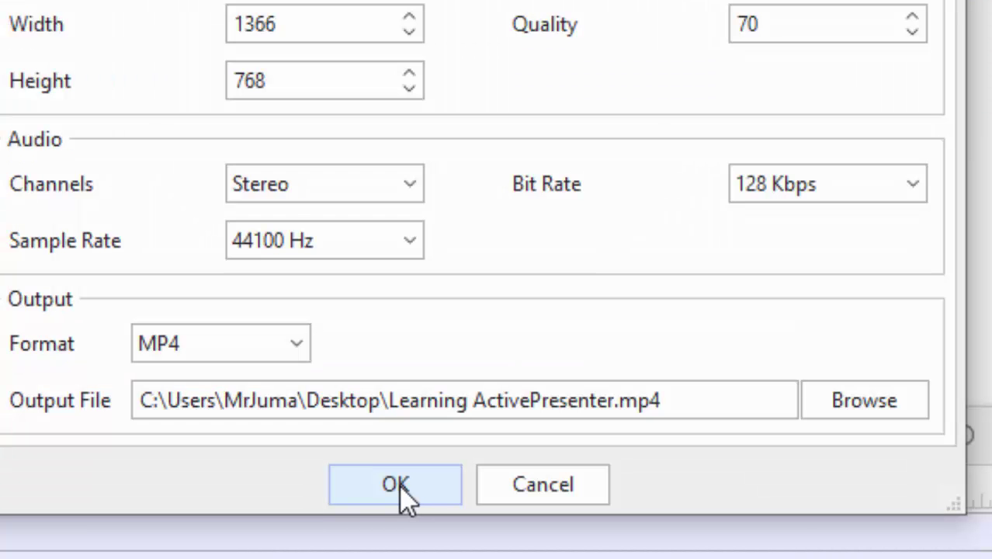
# Step: Accept the export settings and export the video until processing reports success
pyautogui.click(395, 484)
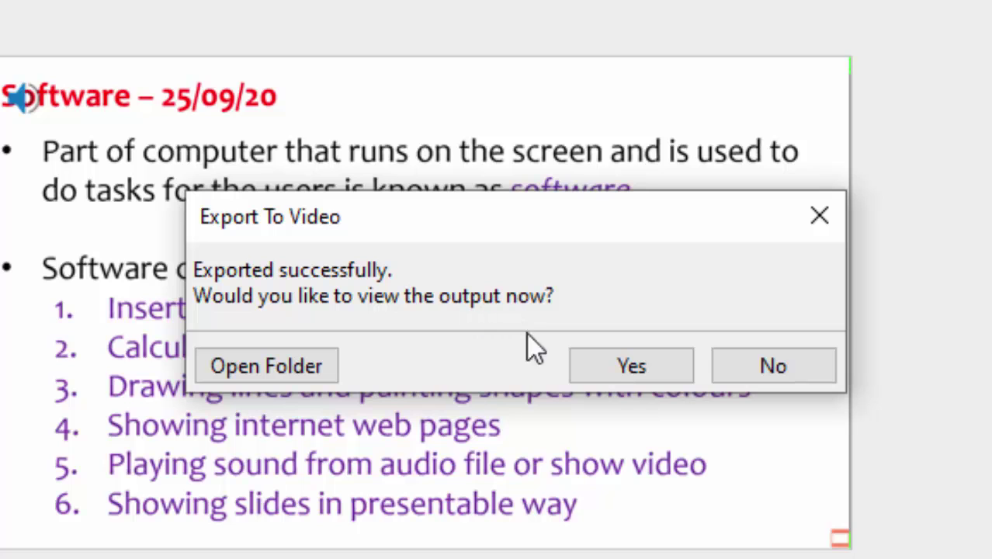
# Step: View the output and move the Learning ActivePresenter video beside the Software file on the desktop
pyautogui.click(632, 366)
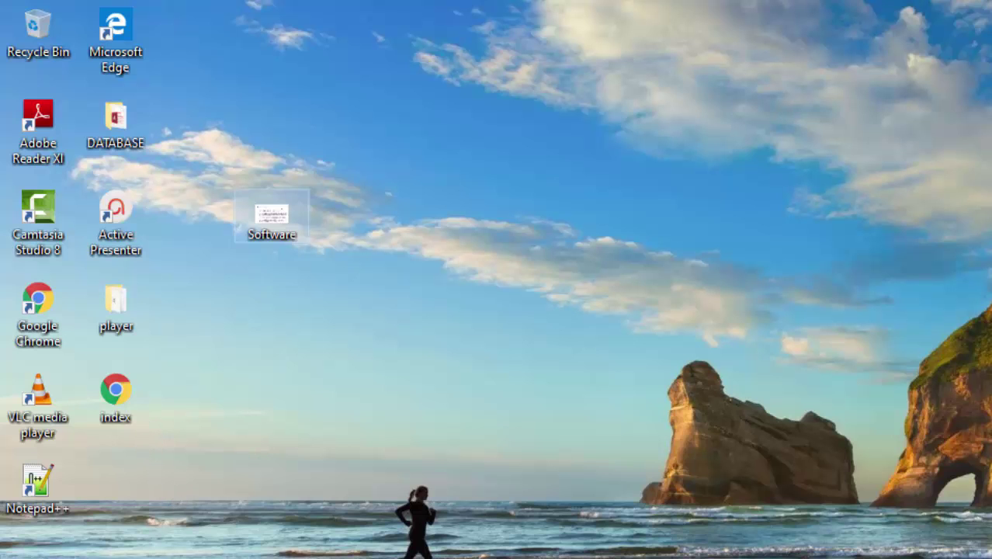
pyautogui.moveTo(271, 444); pyautogui.dragTo(448, 146)
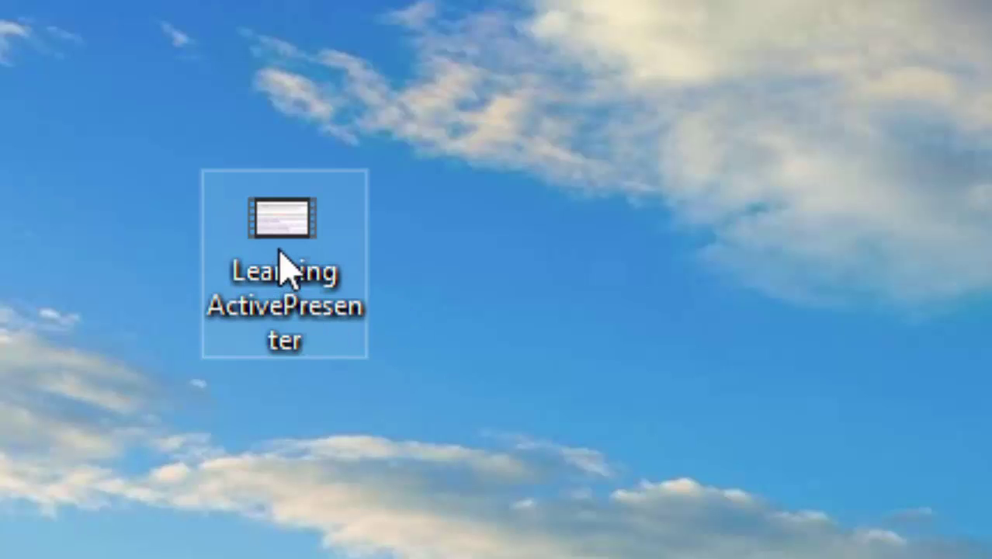
pyautogui.moveTo(311, 273)
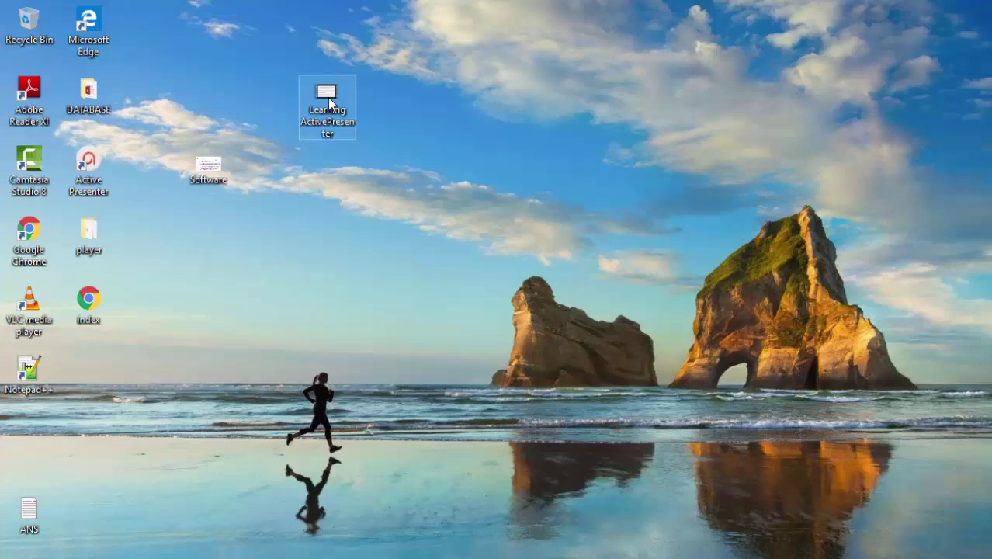
# Step: Play Learning ActivePresenter.mp4 in VLC to check it, then close the player
pyautogui.doubleClick(327, 97)
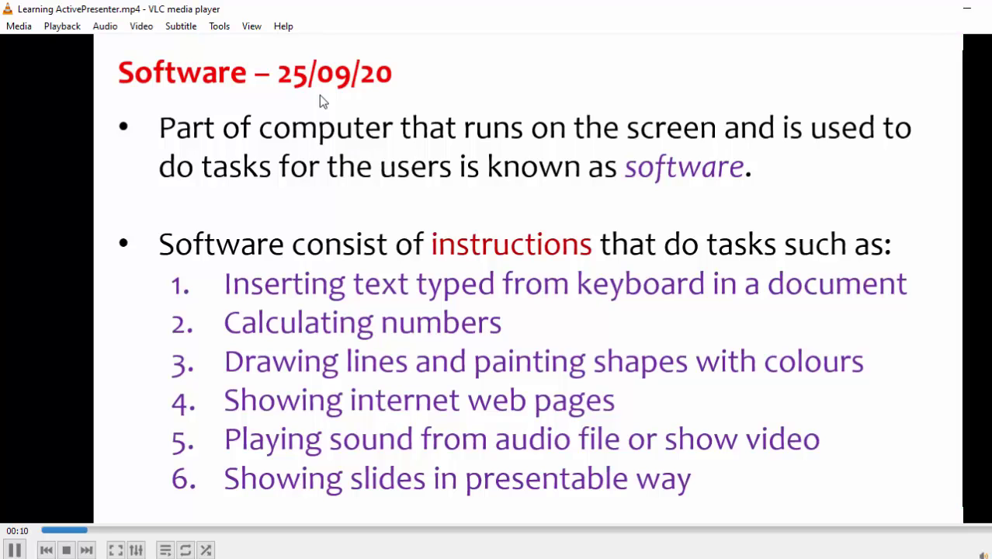
pyautogui.hotkey('alt', 'F4')
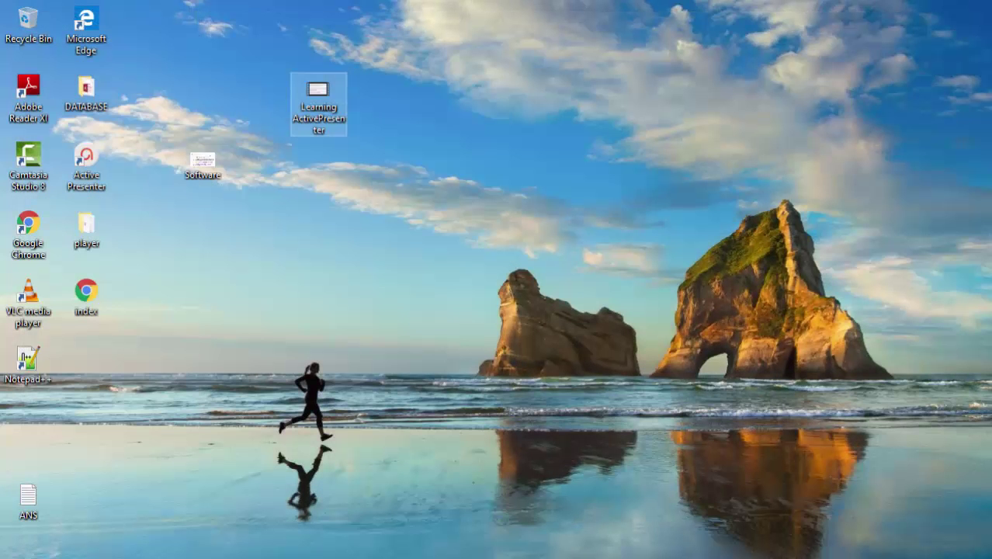
pyautogui.click(320, 95)
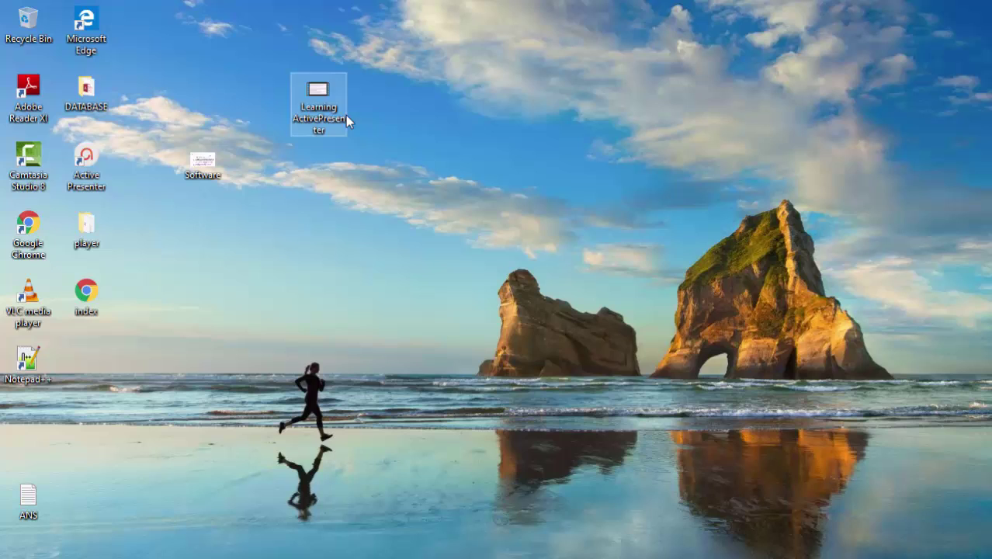
pyautogui.moveTo(325, 98); pyautogui.dragTo(356, 83)
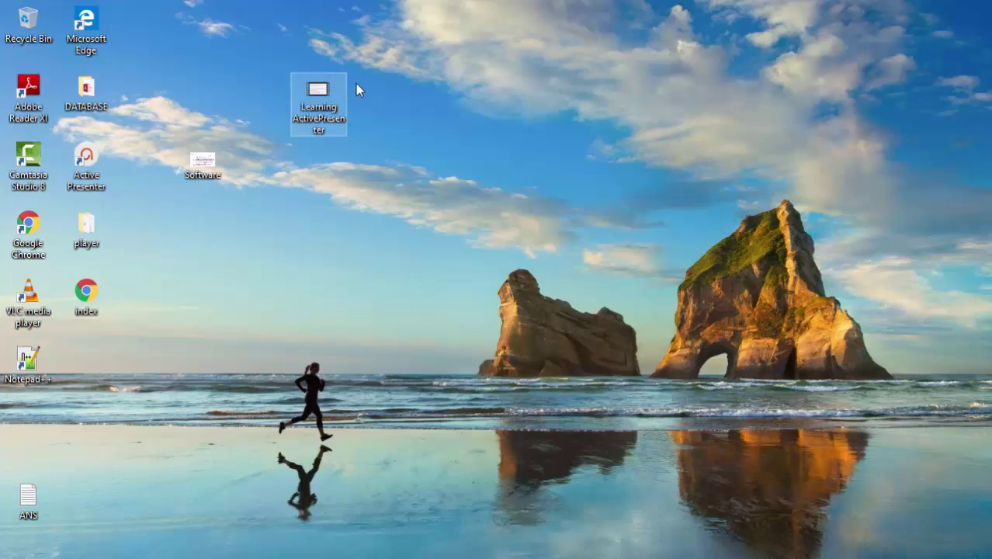